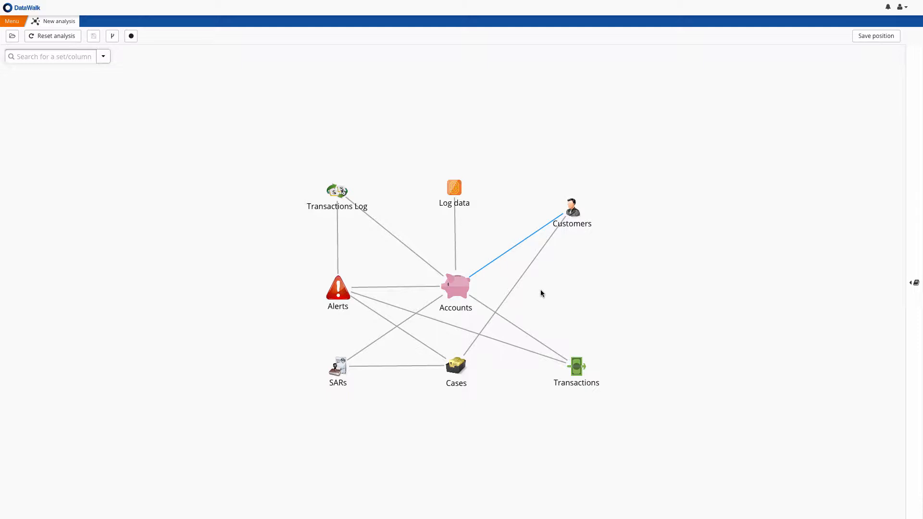
Create a new report definition named "Transaction analysis" with Transactions as its main set
mouse_move(457, 290)
left_click(12, 21)
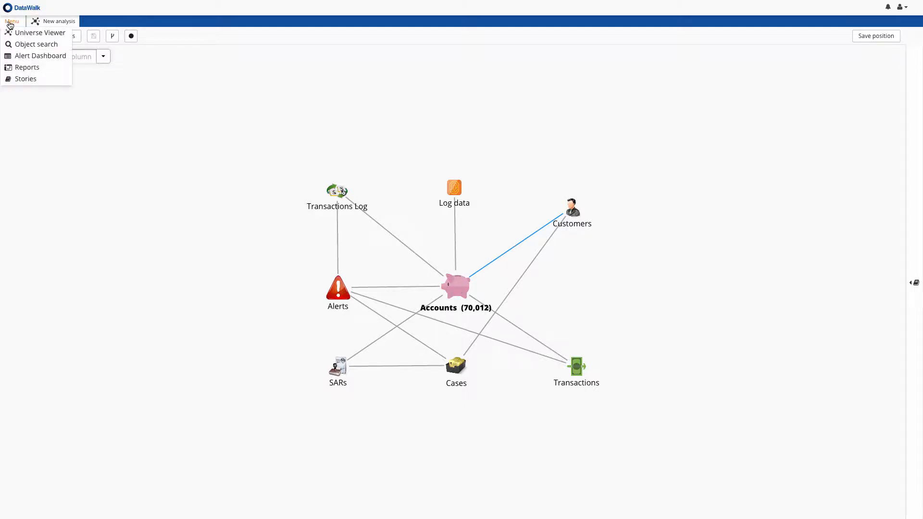
left_click(55, 66)
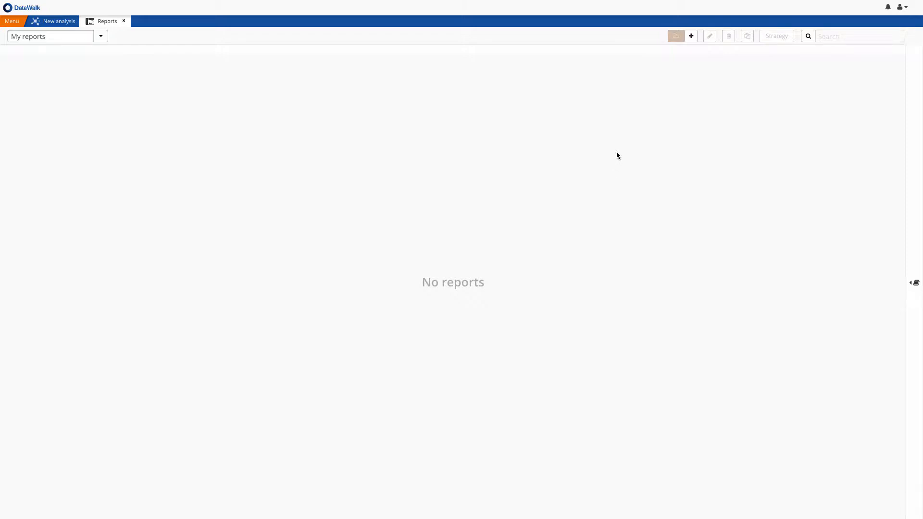
left_click(691, 37)
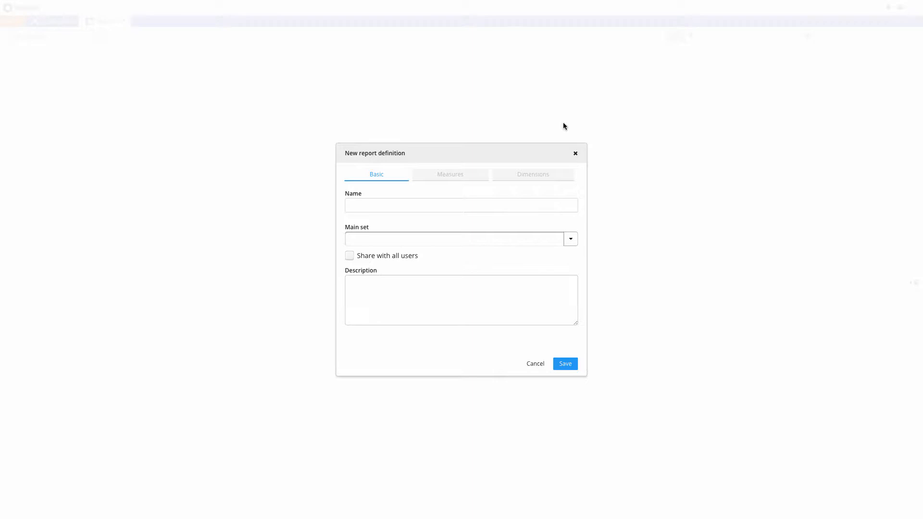
left_click(428, 201)
type("Transaction analysis")
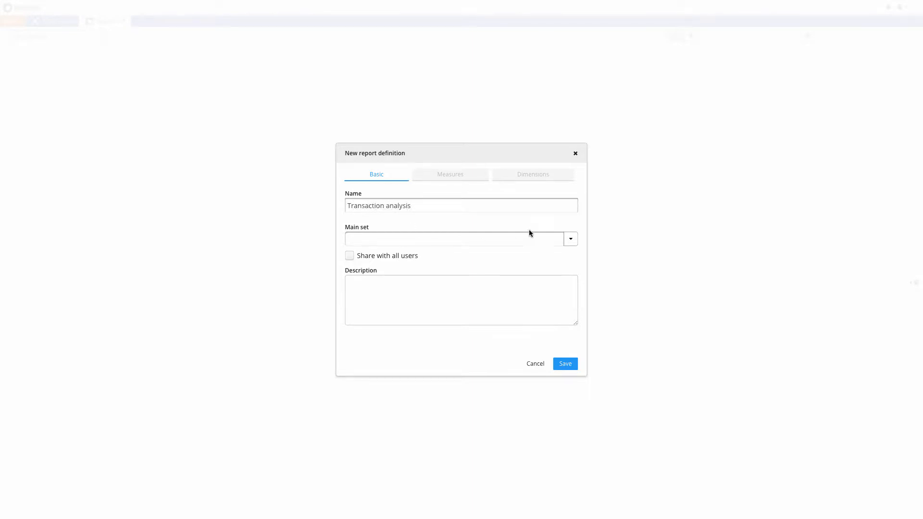
left_click(570, 238)
left_click(529, 332)
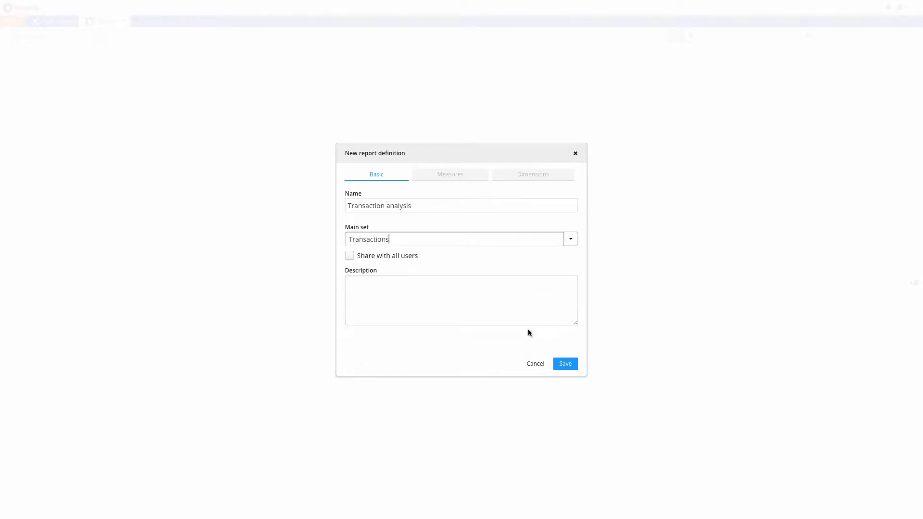
Add Amount 1 to the report's measures twice, once aggregated as SUM and once as AVG
left_click(453, 175)
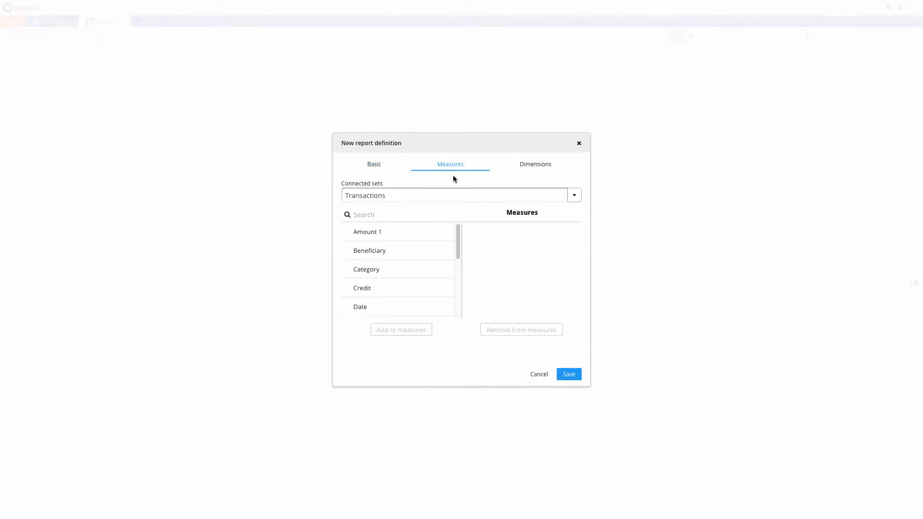
left_click(427, 233)
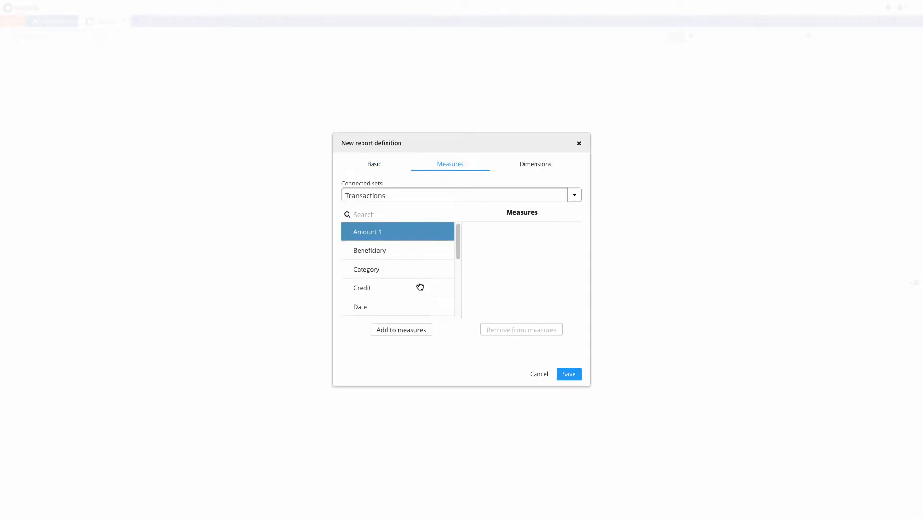
left_click(416, 331)
left_click(510, 289)
left_click(419, 235)
left_click(413, 330)
left_click(505, 262)
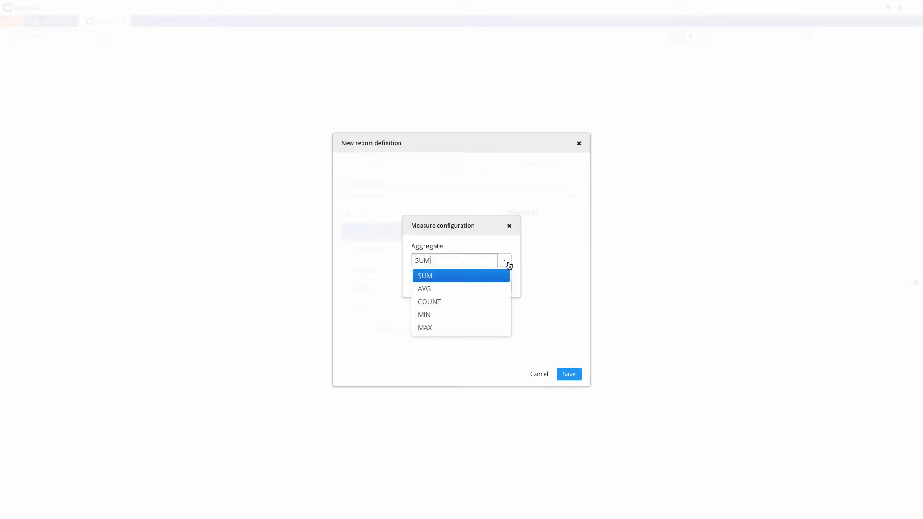
left_click(500, 272)
left_click(501, 286)
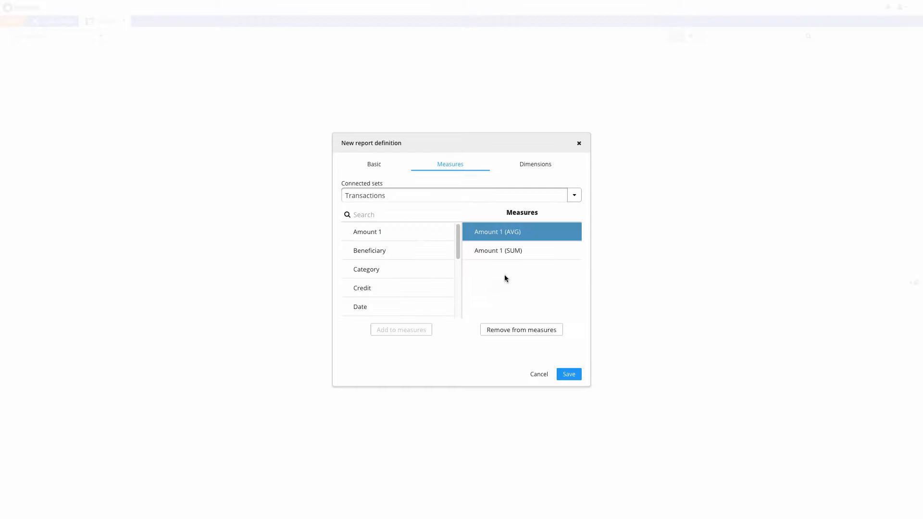
Add Type and Category as the report's dimensions and save the report definition
left_click(533, 165)
left_click_drag(458, 229, 459, 202)
left_click(435, 297)
left_click(416, 330)
left_click(418, 269)
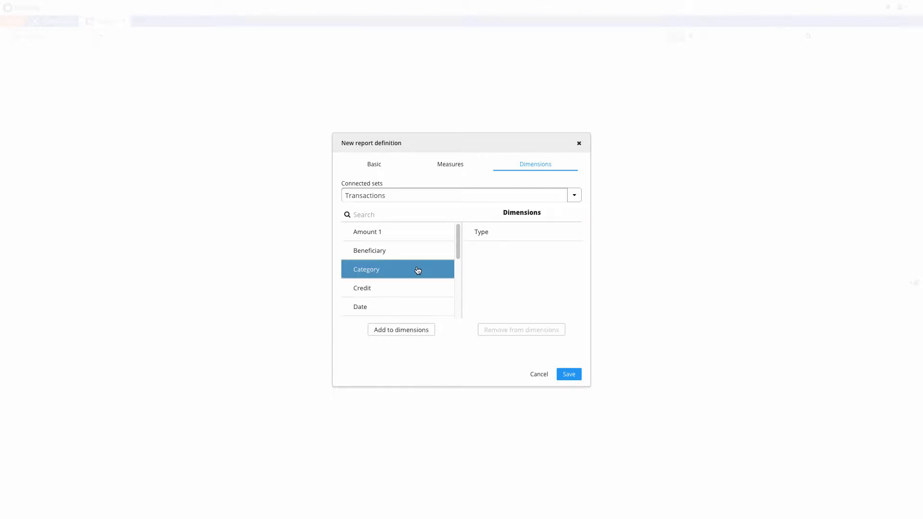
left_click(416, 330)
left_click(567, 375)
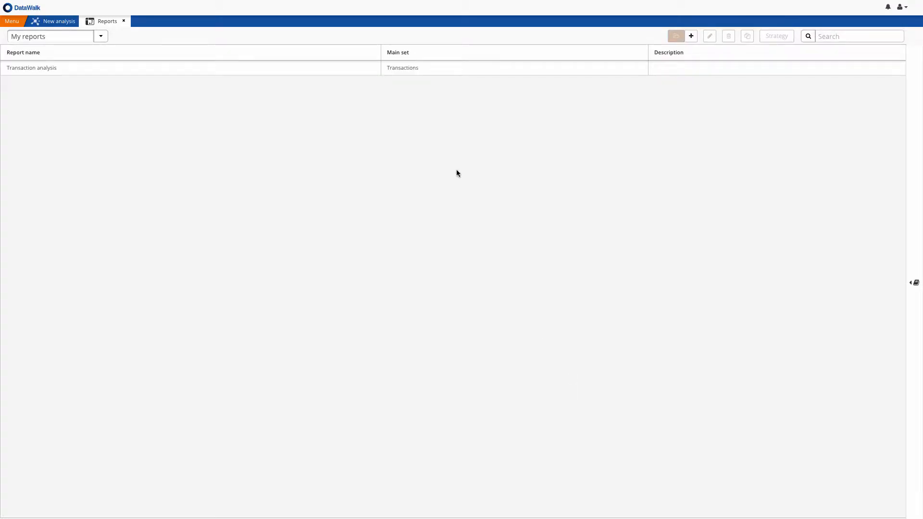
Open the Transaction analysis report and toggle the Amount 1 SUM and AVG series in the Category chart off and on
left_click(411, 69)
left_click(675, 35)
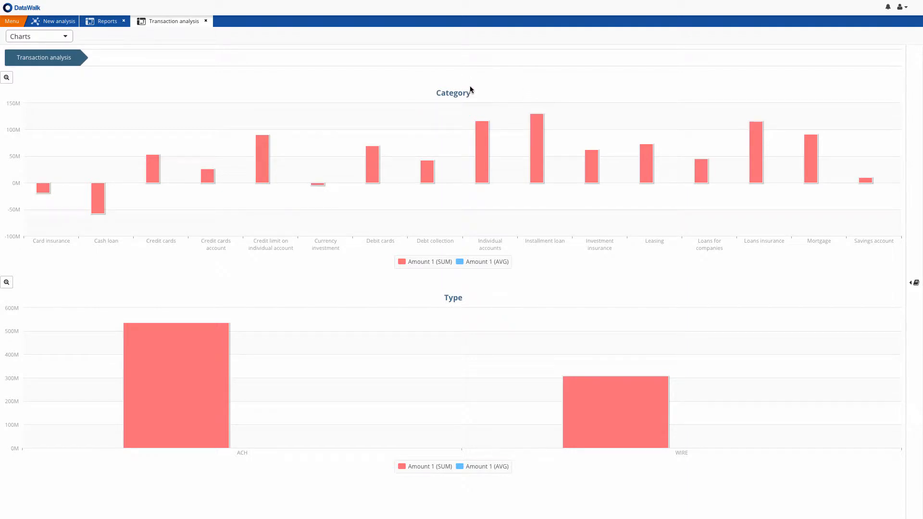
left_click(401, 262)
left_click(401, 262)
left_click(459, 262)
left_click(461, 262)
Drill down into the Individual accounts category and inspect its amounts by transaction type and the available categories
left_click(487, 162)
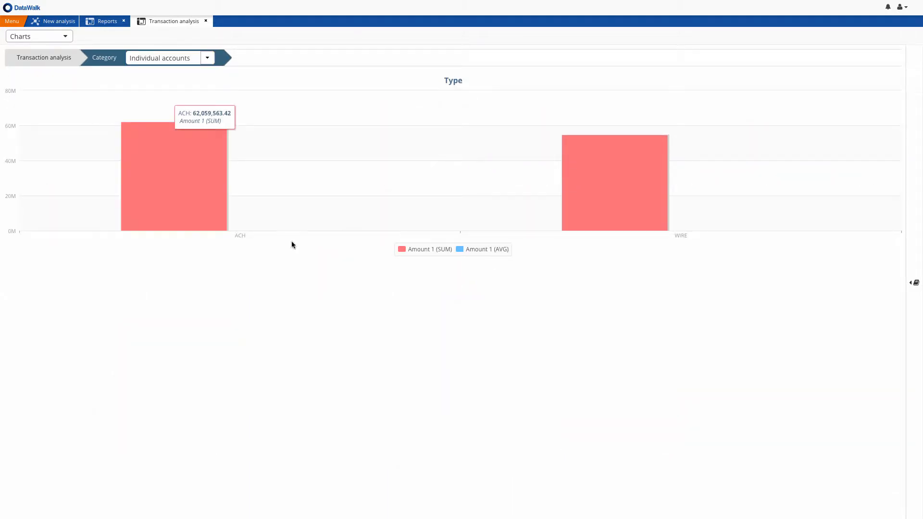
mouse_move(605, 197)
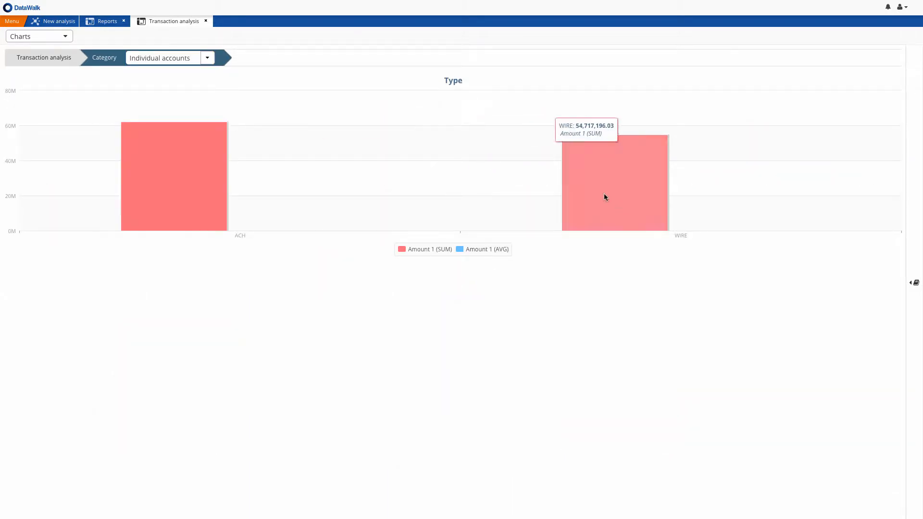
left_click(210, 59)
left_click(211, 59)
Display the report as a table with its heatmap set to By row
left_click(65, 36)
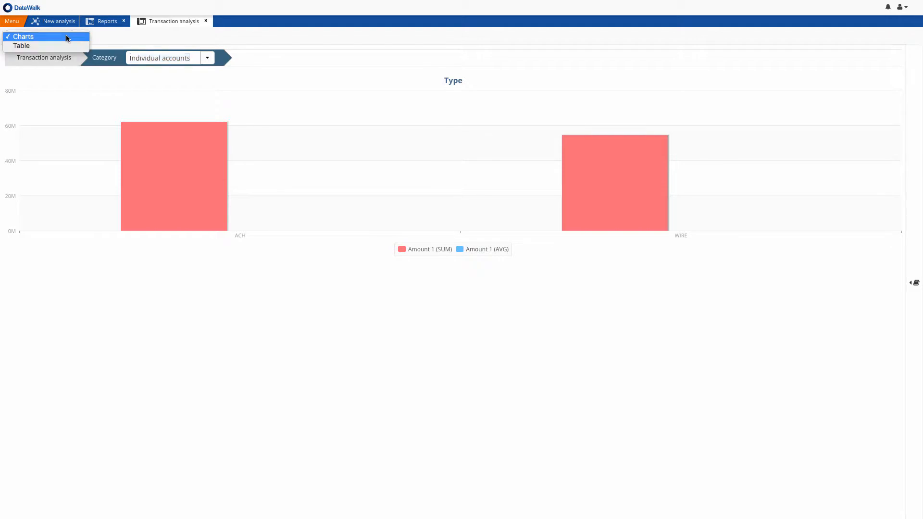
left_click(63, 45)
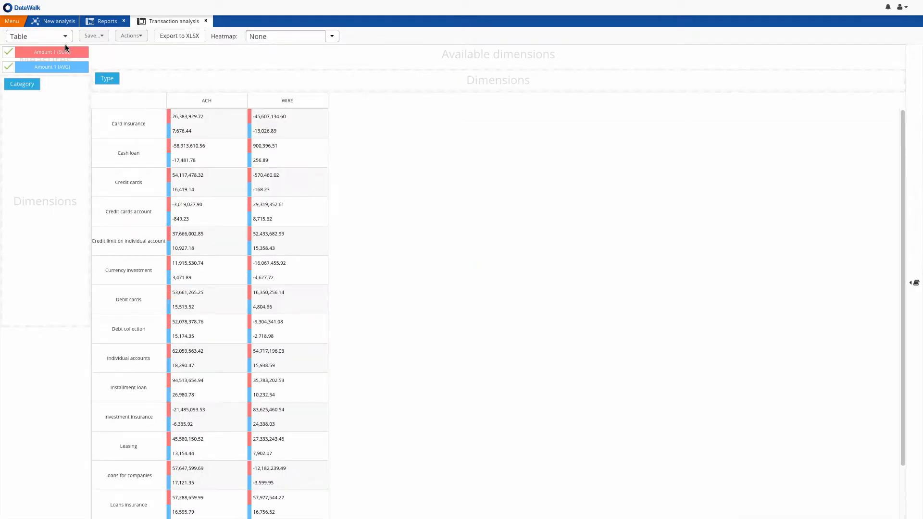
left_click(332, 39)
left_click(326, 61)
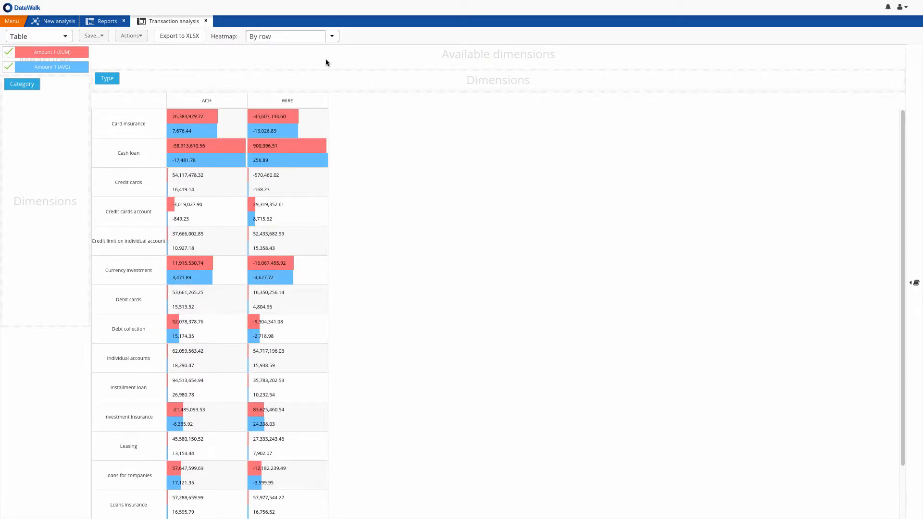
Export the pivot table to XLSX and close the report views and the saved analyses list
left_click(176, 38)
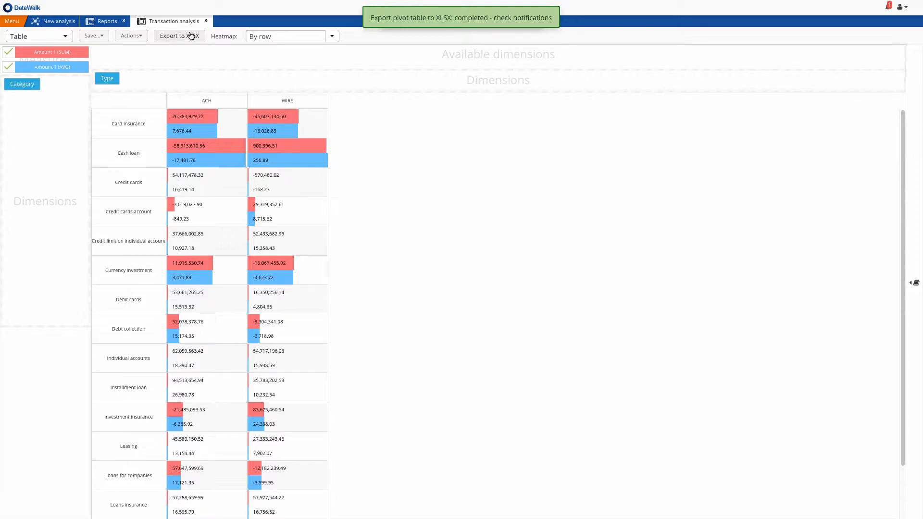
left_click(206, 22)
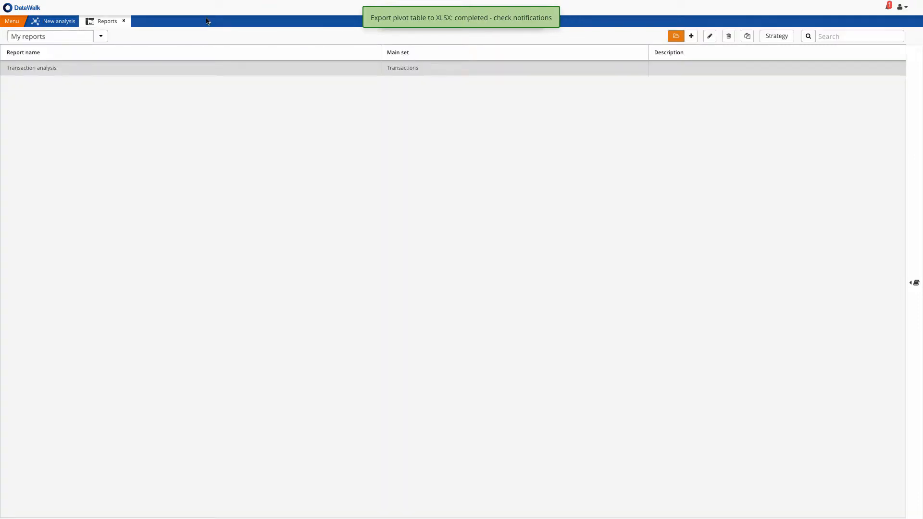
left_click(124, 21)
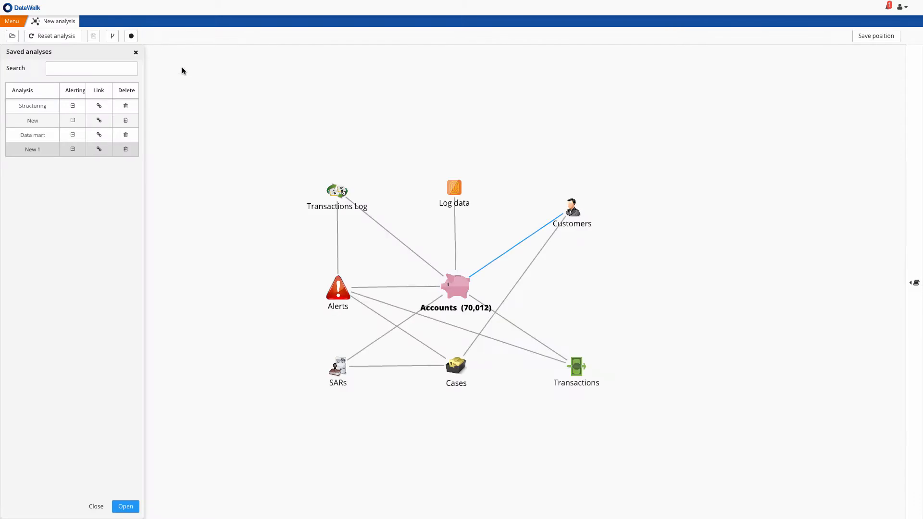
left_click(136, 51)
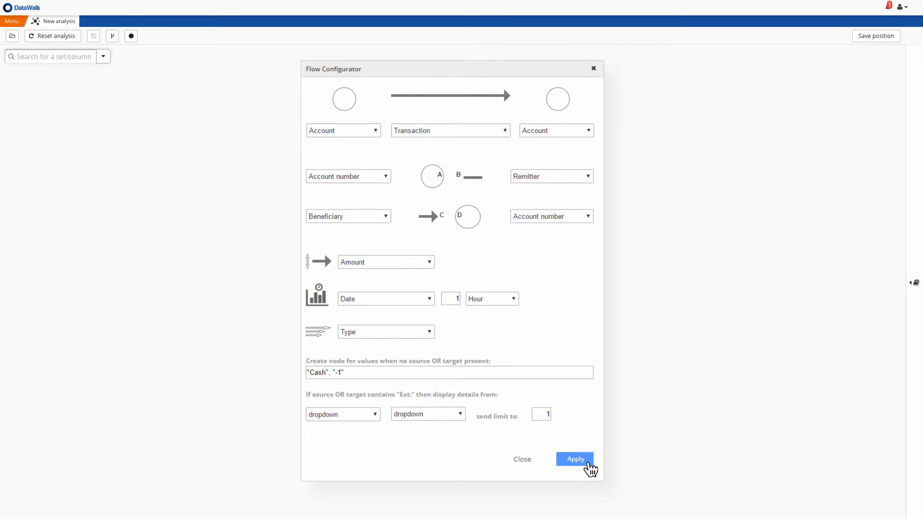
Apply the account-to-account transaction flow configuration and open a flow analysis of the Accounts set
left_click(589, 466)
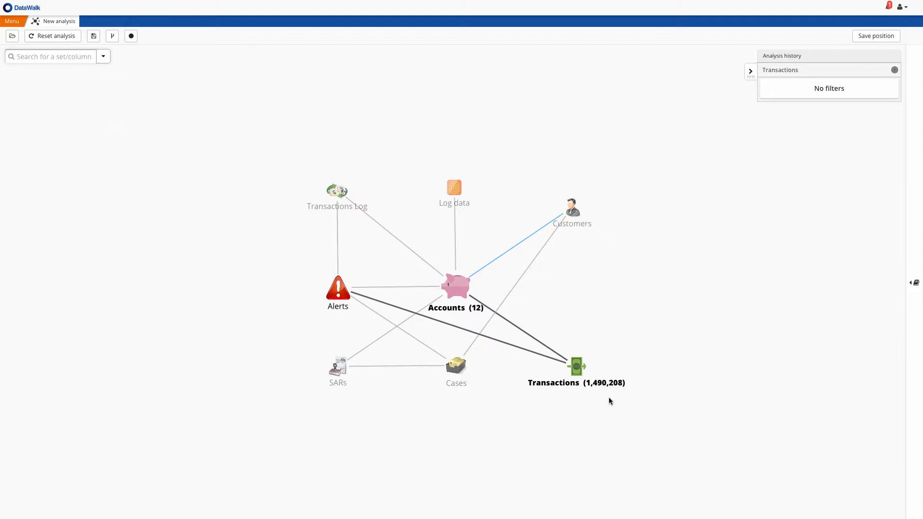
right_click(454, 286)
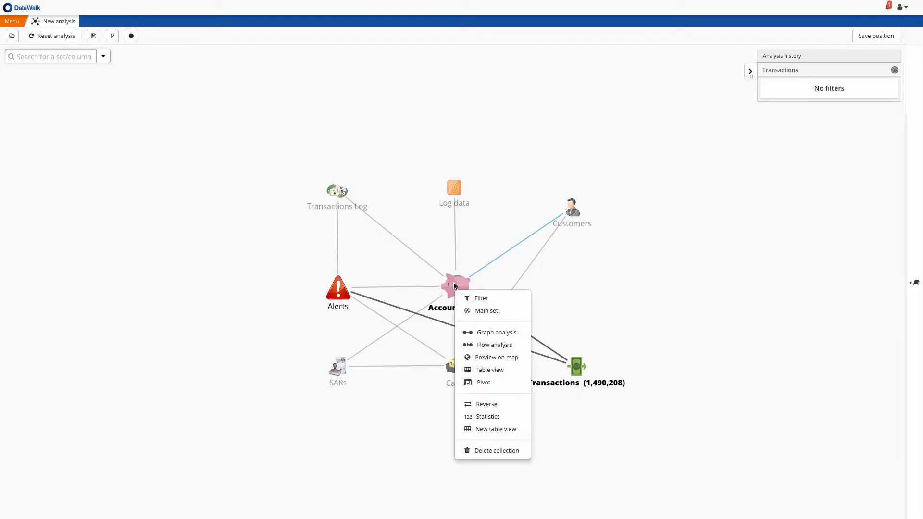
left_click(485, 345)
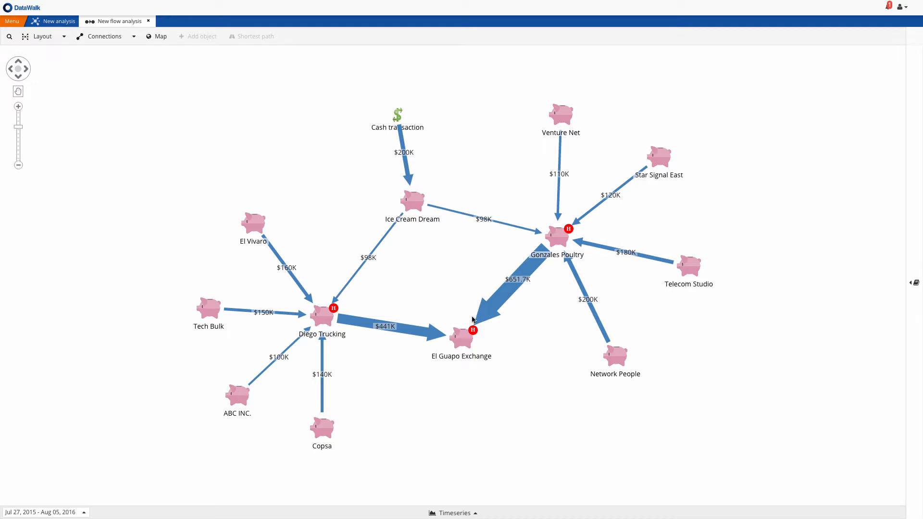
Examine the money flows between the accounts over time in the timeseries and geographically on the map
left_click(454, 513)
left_click_drag(501, 461, 672, 470)
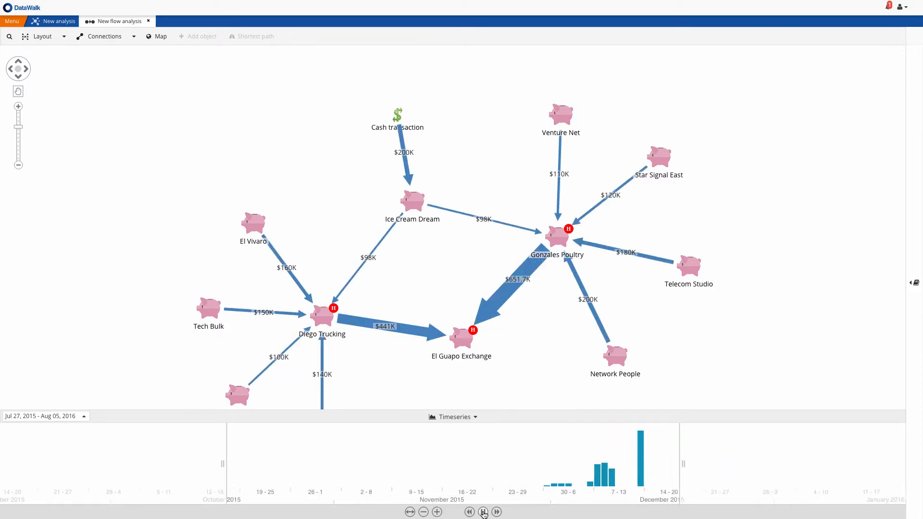
left_click(484, 513)
left_click(472, 417)
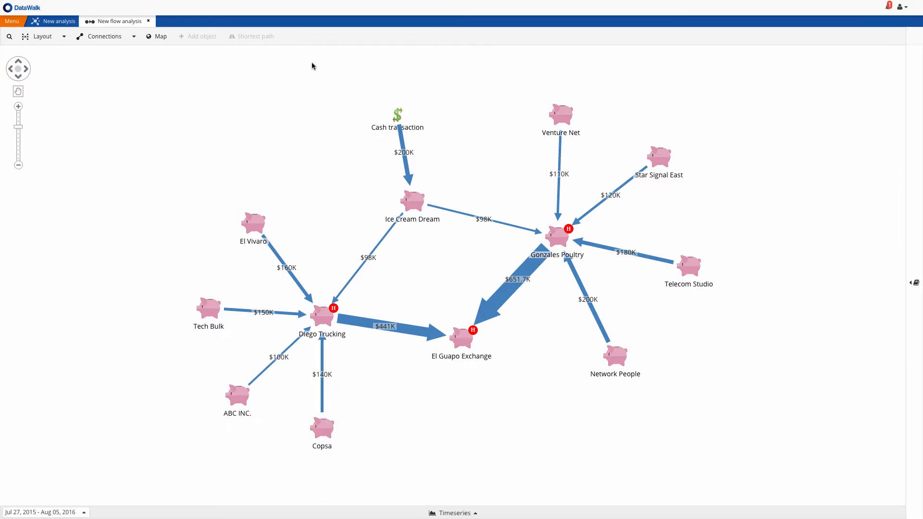
left_click(160, 38)
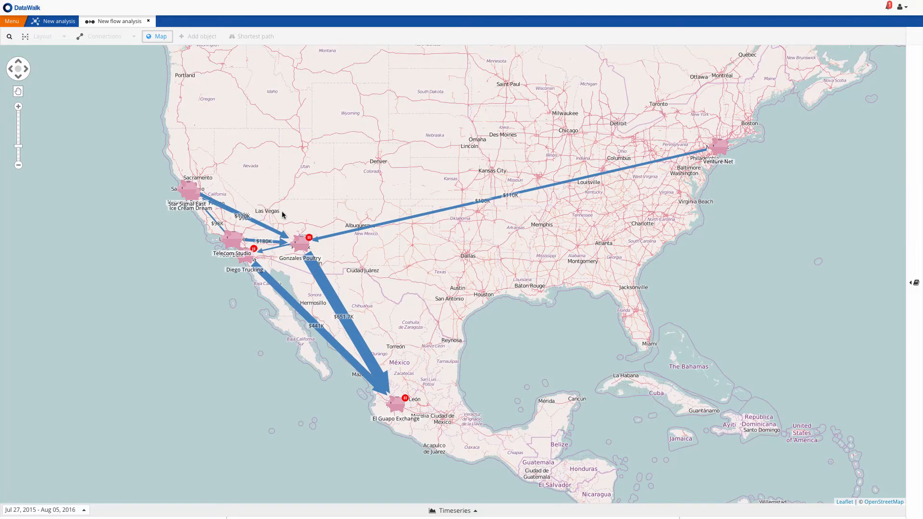
left_click(156, 42)
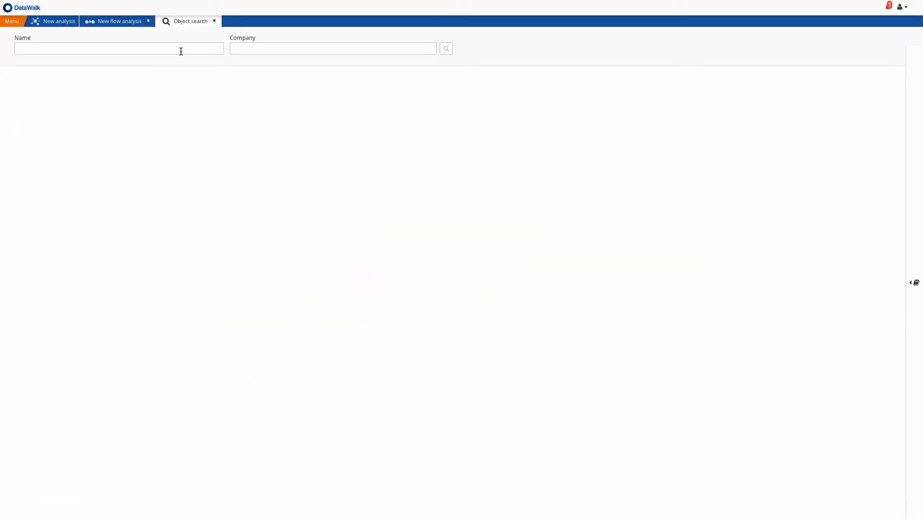
Search the objects by the customer's full name and open the matching customer in the Graph Viewer
left_click(181, 51)
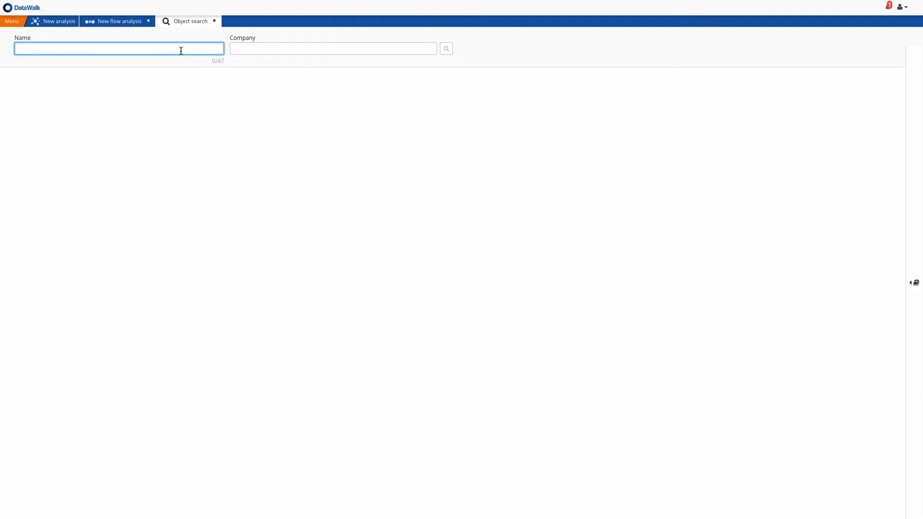
type("J")
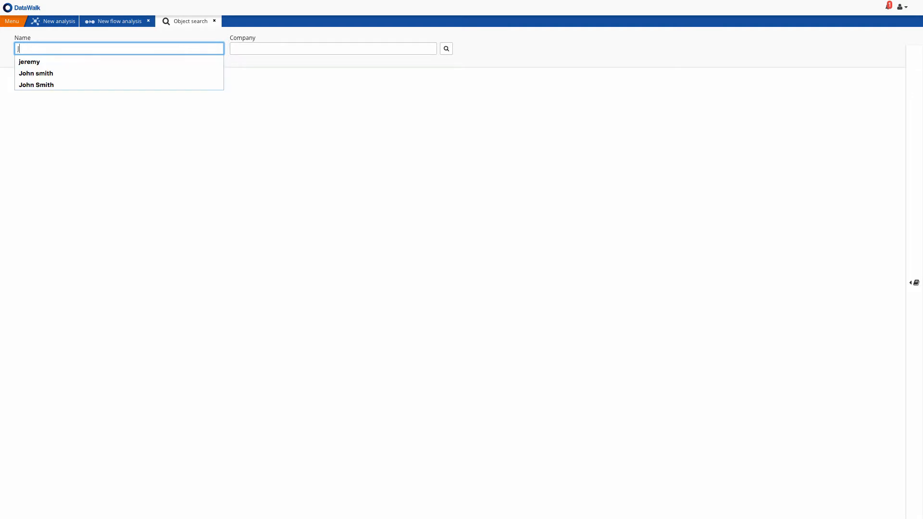
type("ohn Smit")
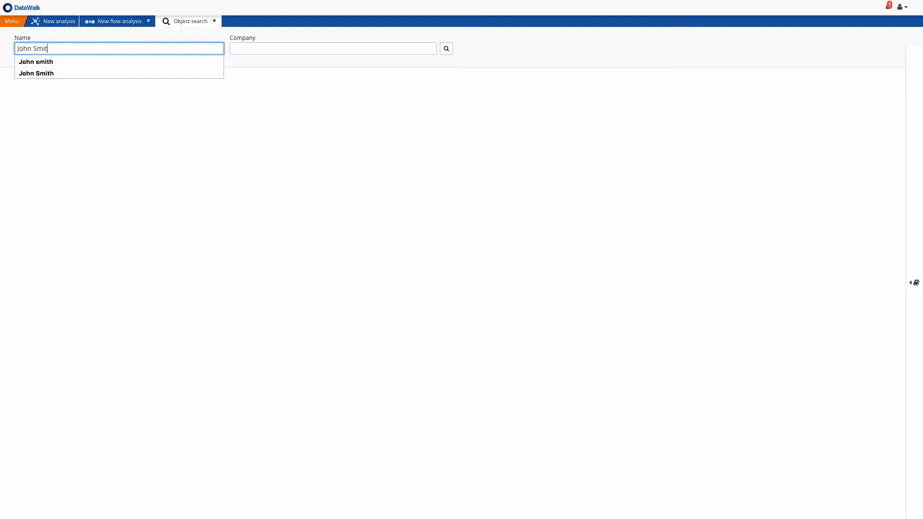
type("h")
key("Return")
left_click(50, 102)
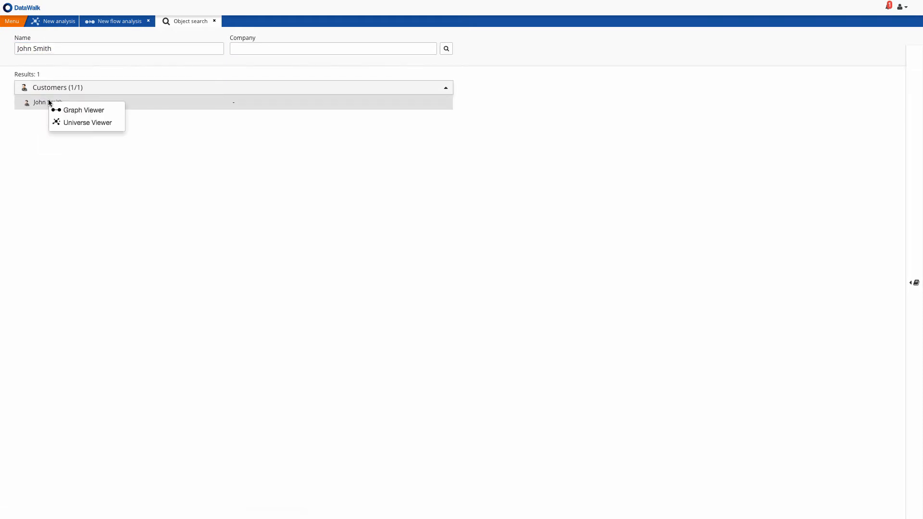
left_click(75, 111)
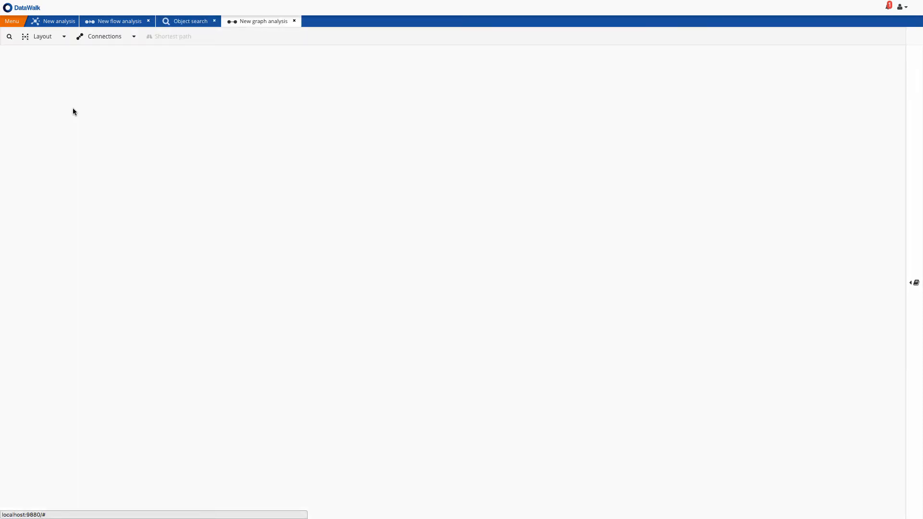
Expand the customer node in the graph to include the accounts linked by account holder and Address 1
left_click(450, 268)
right_click(453, 276)
left_click(464, 284)
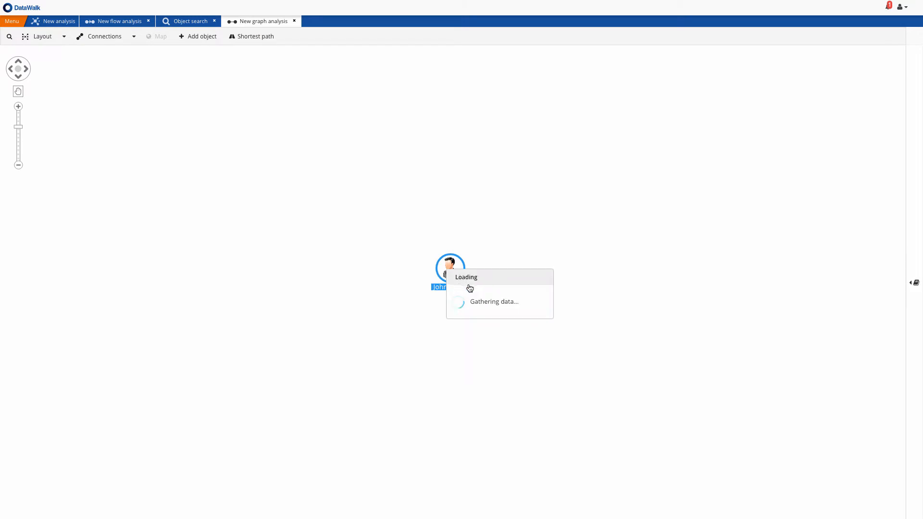
left_click(539, 317)
key("space")
key("space")
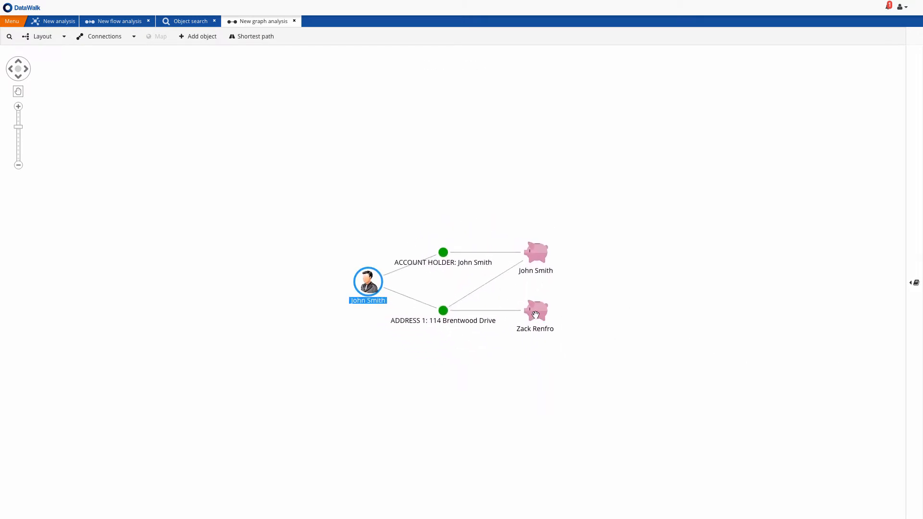
Add the alerts linked to the two account nodes to the customer's link graph
left_click(533, 312)
left_click(541, 254, "ctrl")
right_click(540, 251)
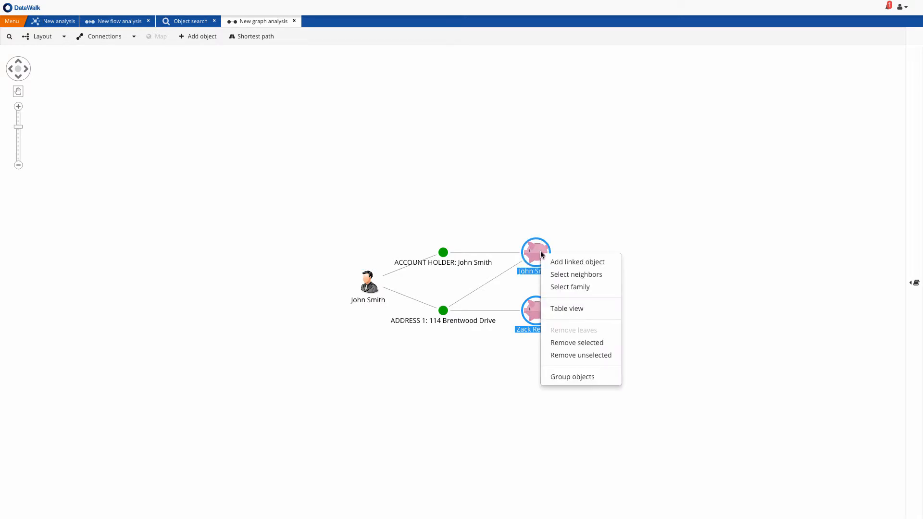
left_click(582, 262)
left_click(596, 302)
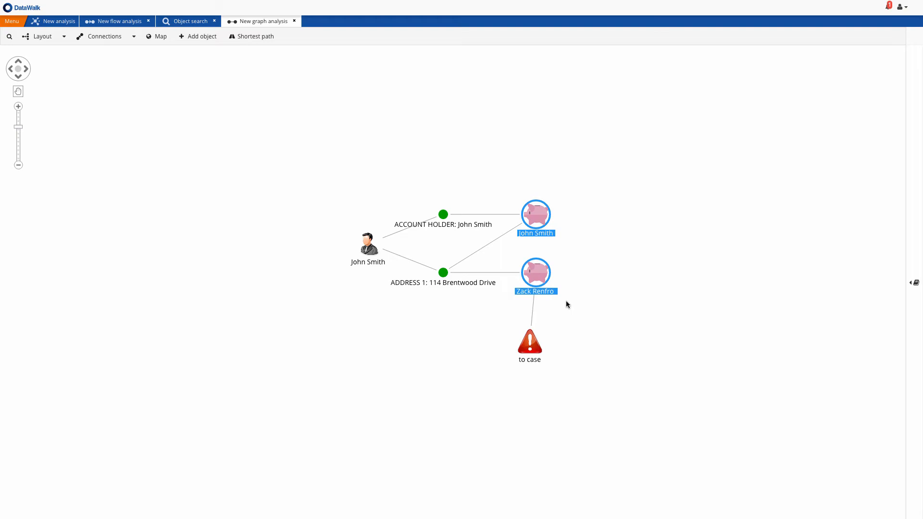
Return to the New analysis workspace and make Transactions the main set
left_click(55, 21)
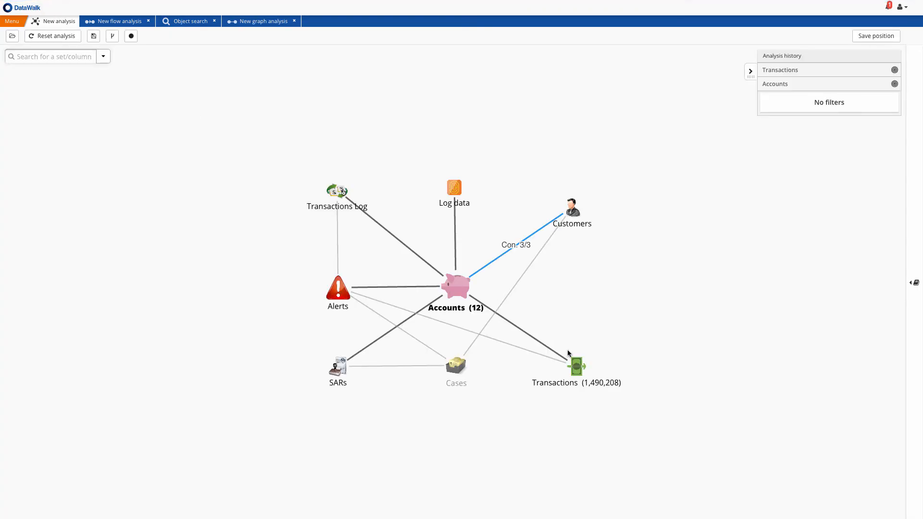
right_click(576, 365)
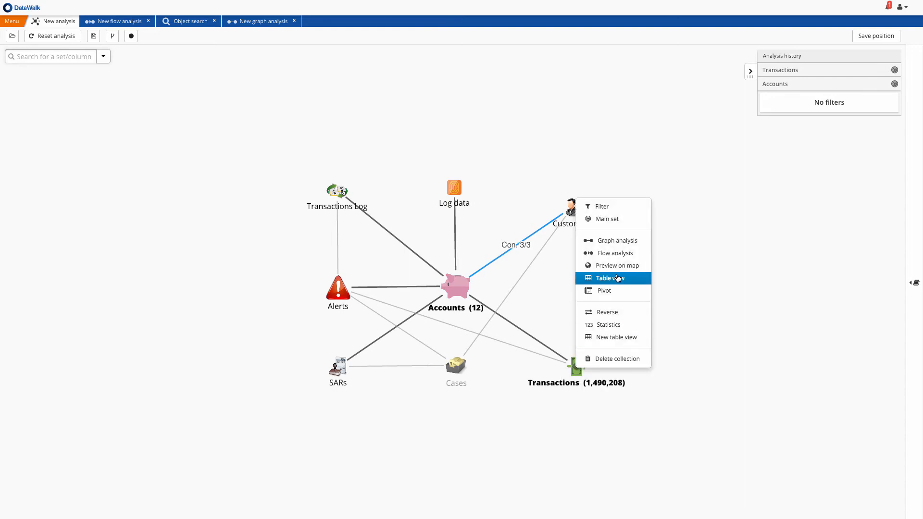
left_click(607, 219)
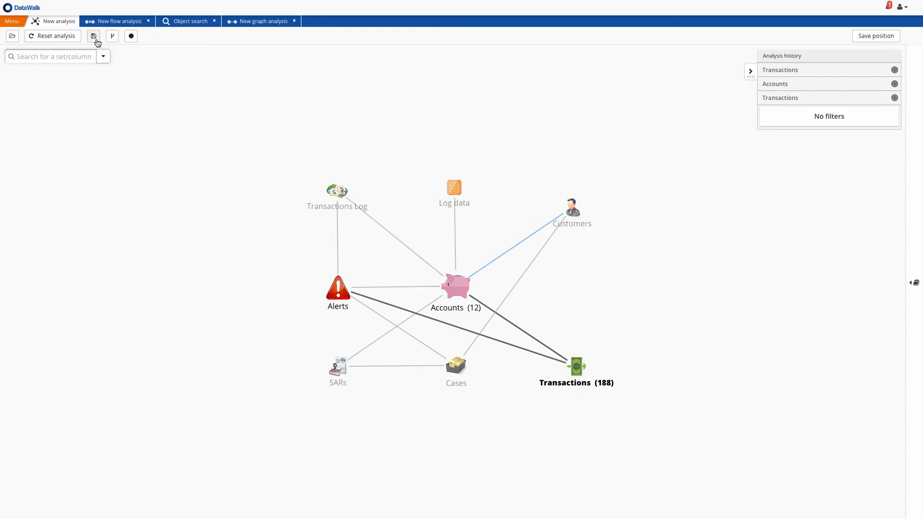
Save the analysis under the name "New Analysis" and check the list of saved analyses
left_click(94, 36)
left_click(498, 207)
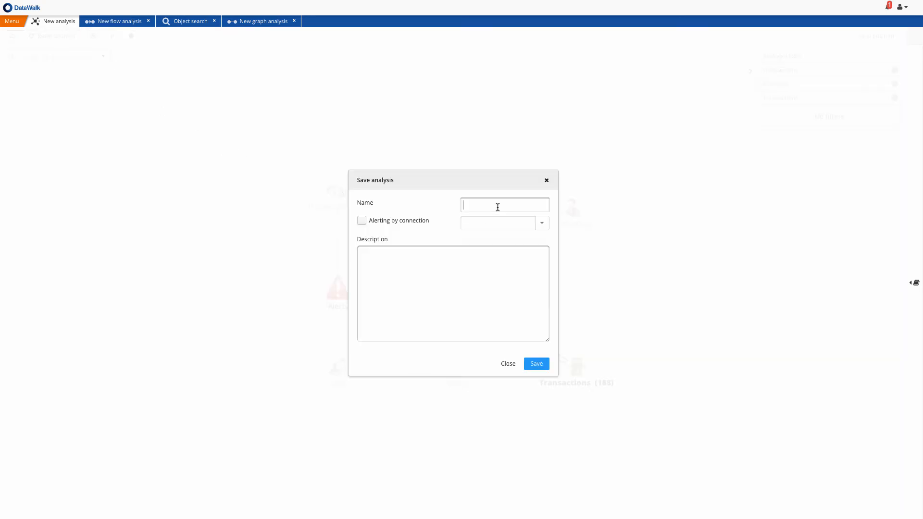
type("New Analysis")
left_click(536, 365)
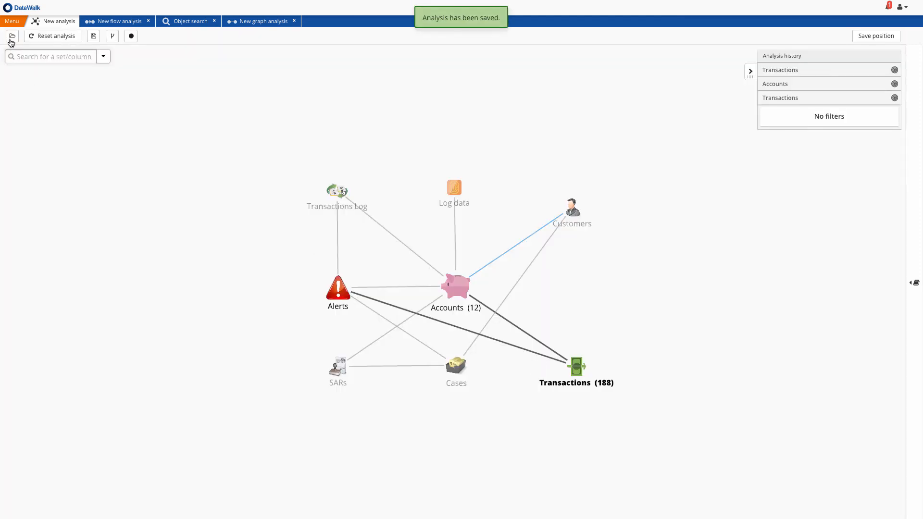
left_click(12, 36)
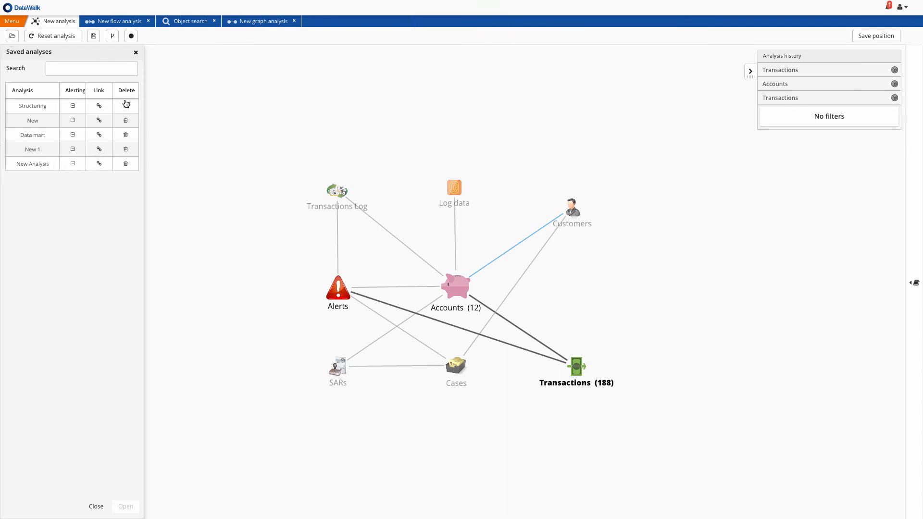
left_click(135, 52)
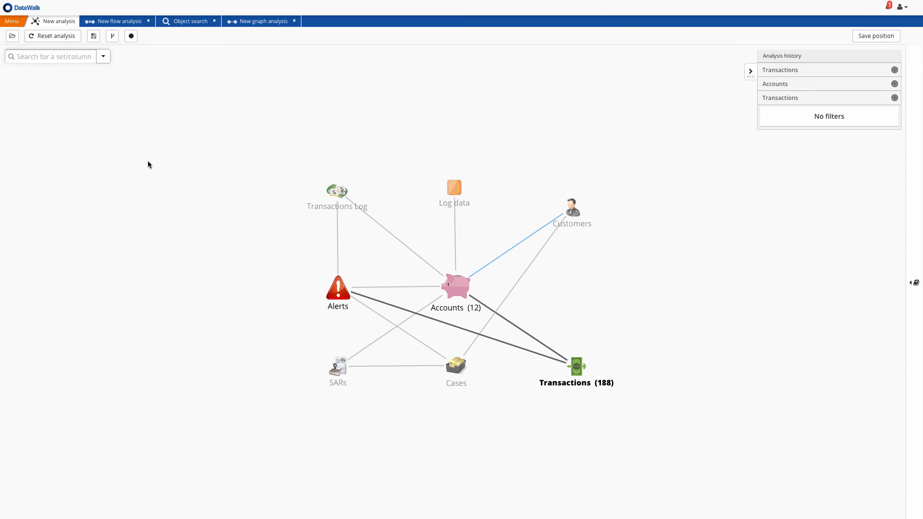